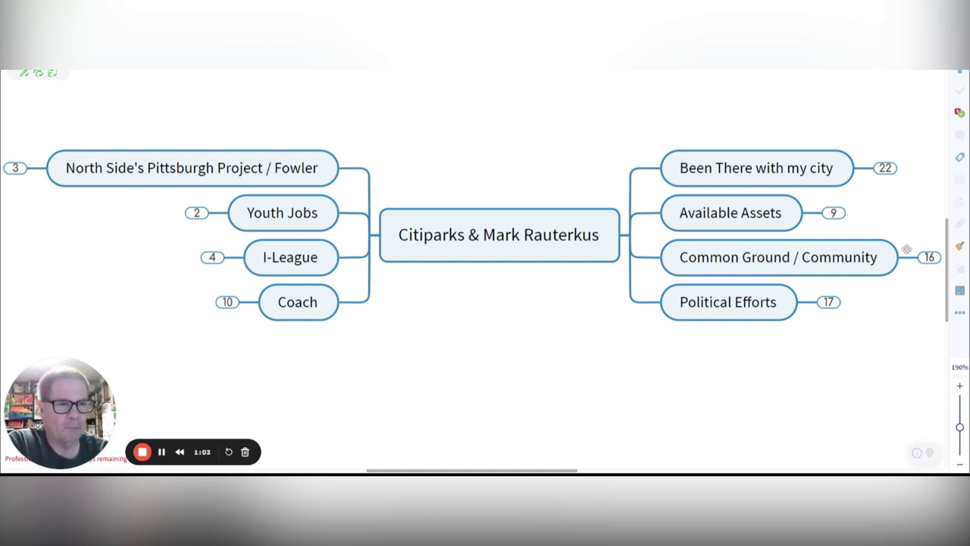
- Expand the Been There with my city branch to reveal its 22 subtopics
left_click(886, 169)
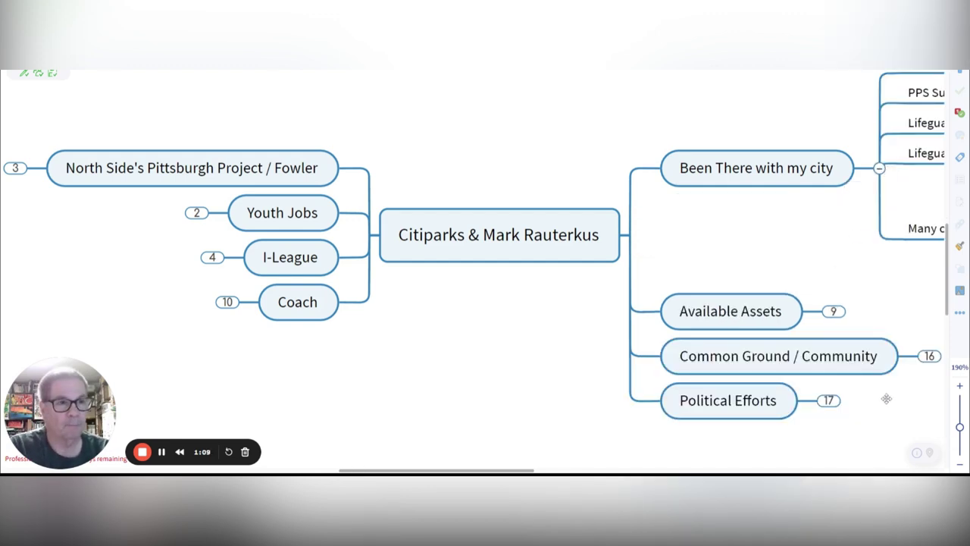
scroll(886, 396, "up", 3)
scroll(877, 345, "down", 4)
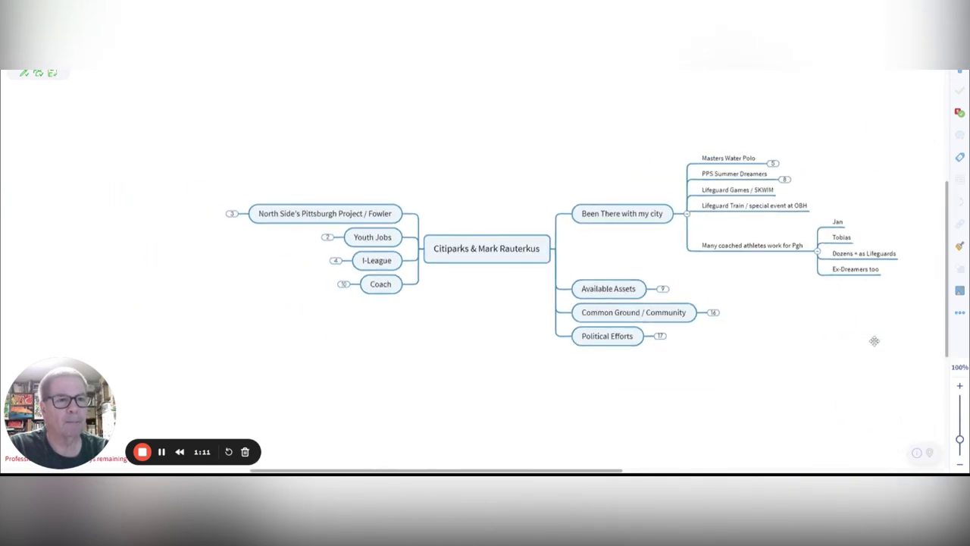
scroll(875, 340, "up", 1)
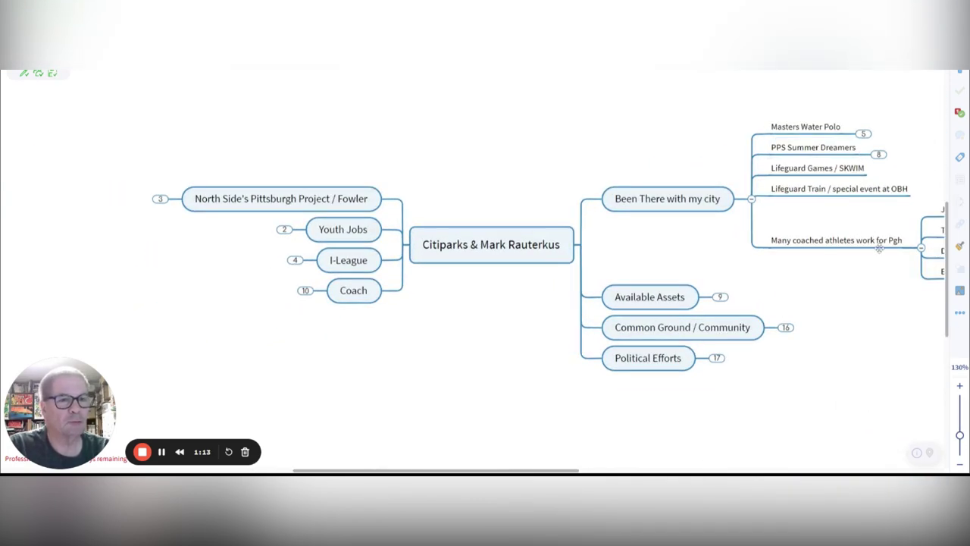
- Expand Masters Water Polo, NCAA Tournament and Highland Park, then refold Masters Water Polo
left_click(864, 134)
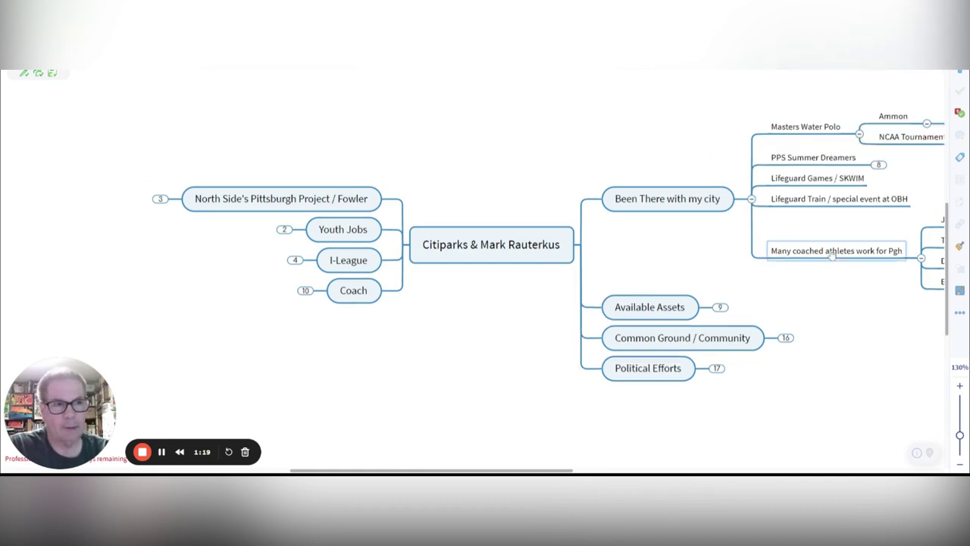
scroll(831, 258, "right", 5)
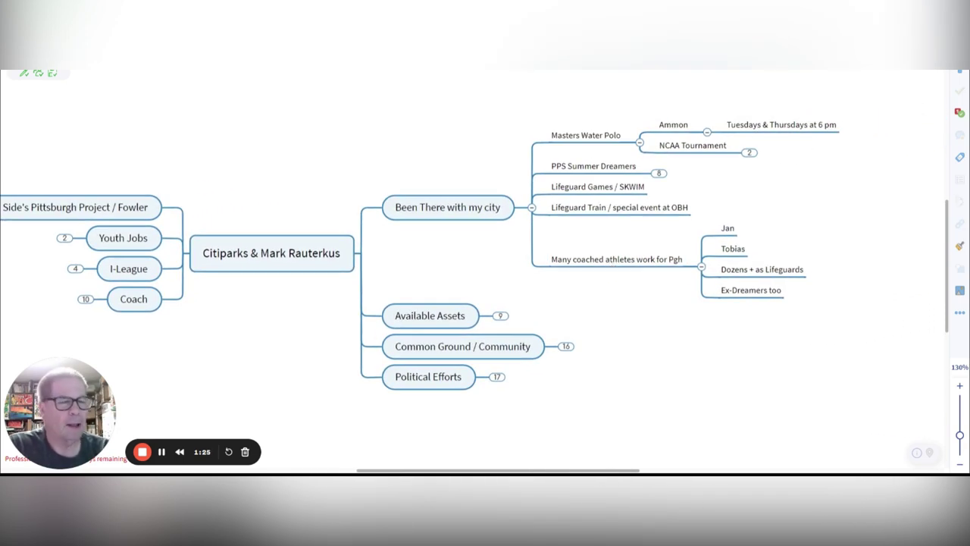
left_click(749, 154)
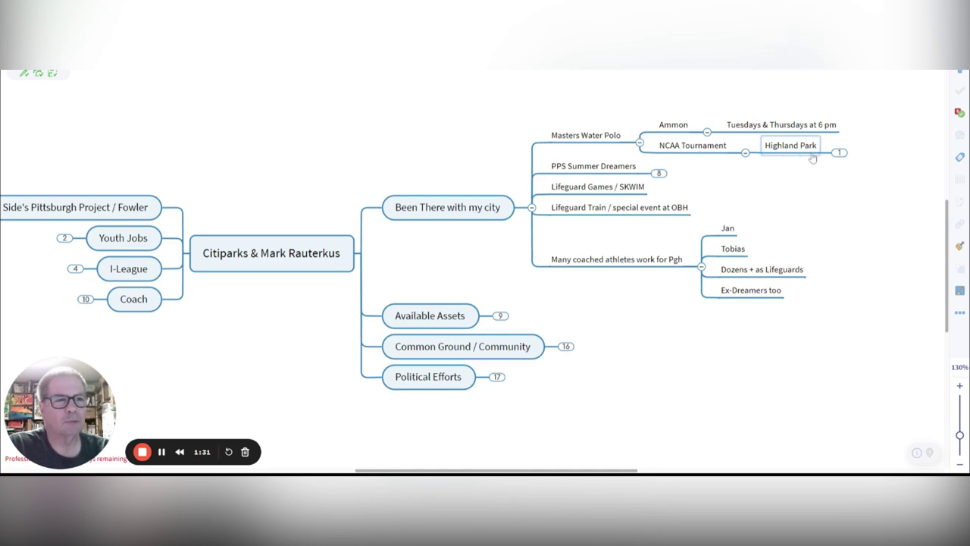
left_click(839, 152)
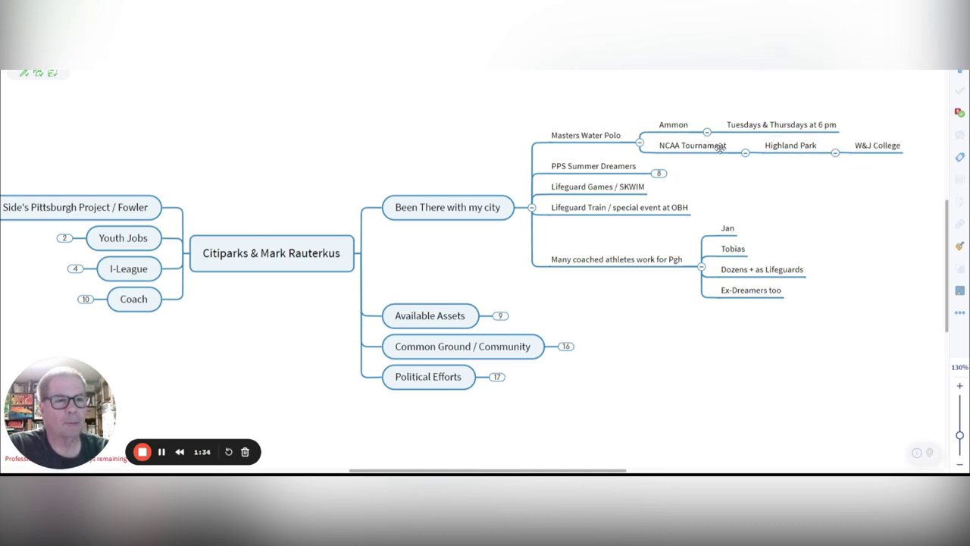
left_click(640, 143)
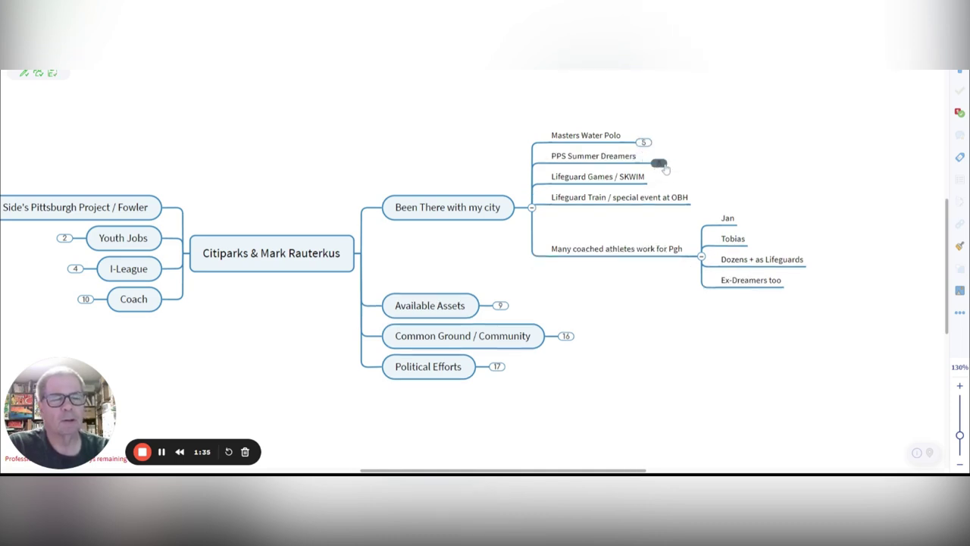
- Show PPS Summer Dreamers' eight subtopics, Homewood through Sheraden, then fold them away
left_click(656, 164)
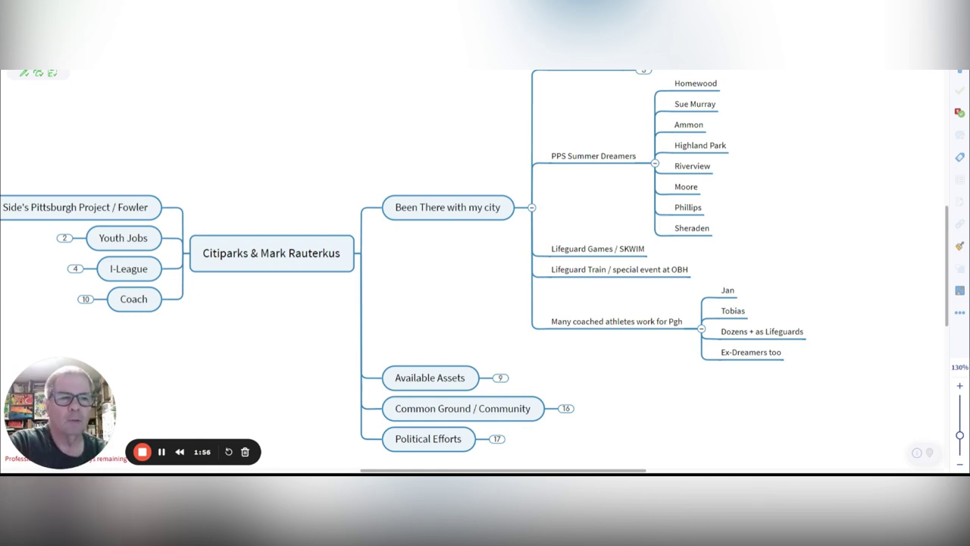
left_click(655, 164)
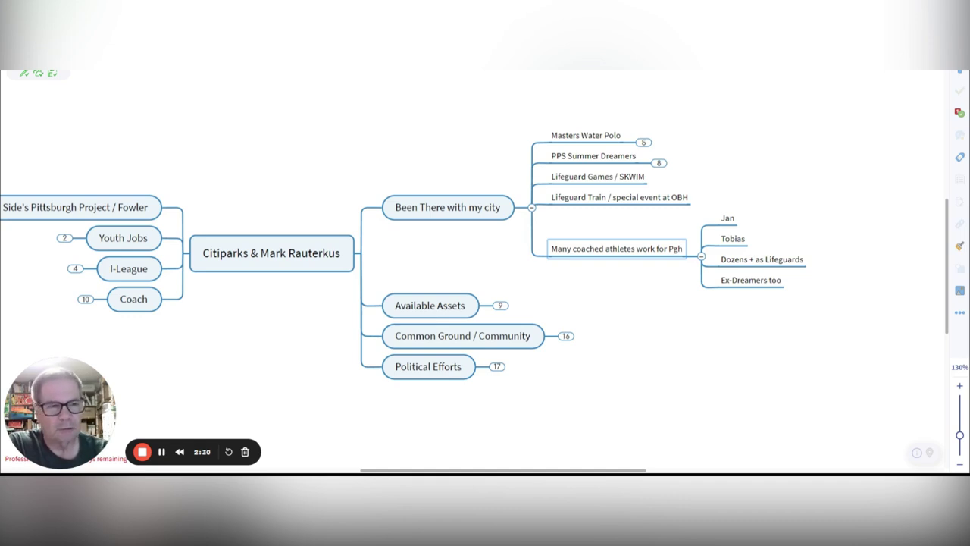
- Deselect the topic and fold Been There with my city back to its 22 count
left_click(622, 267)
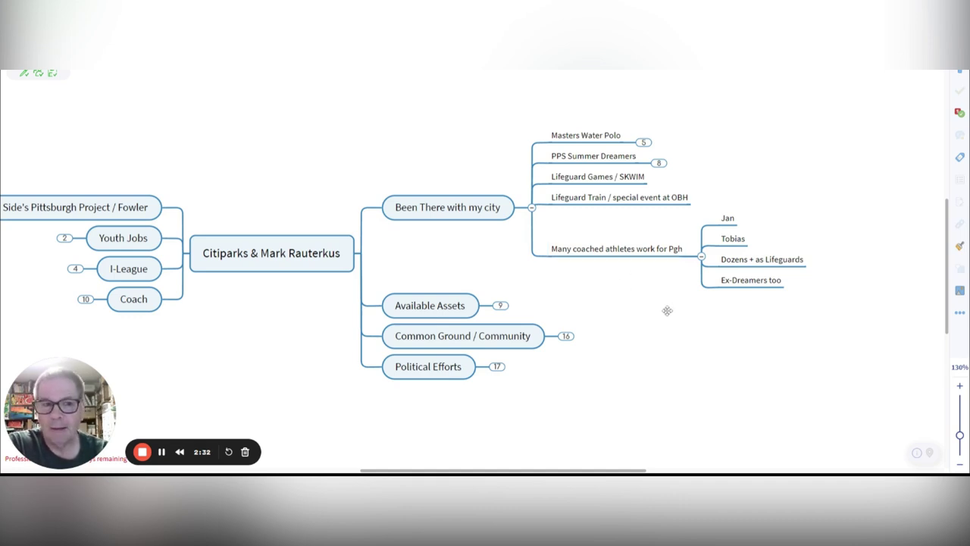
left_click(532, 212)
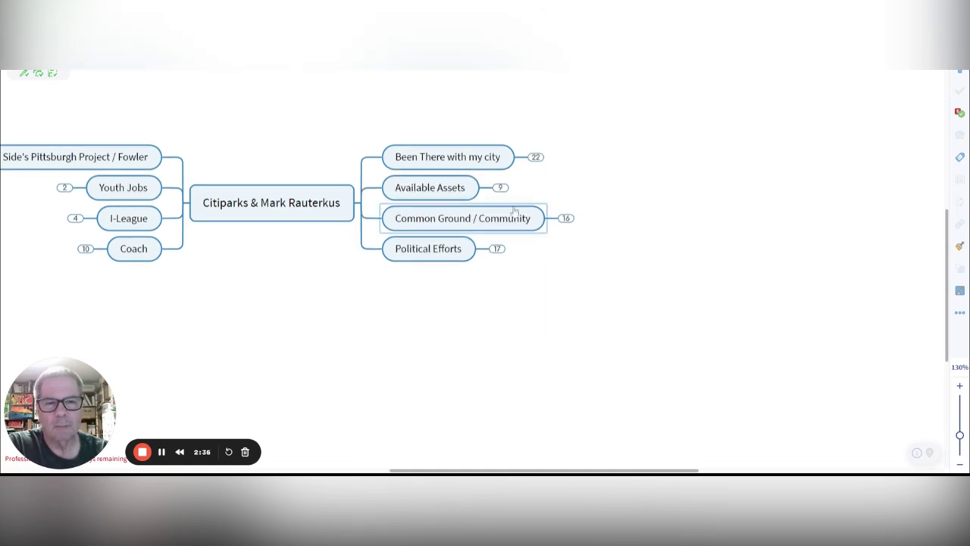
- Review Available Assets' 9 subtopics, hiding CRM under LAP.red - tech tool, then refold the branch
left_click(501, 187)
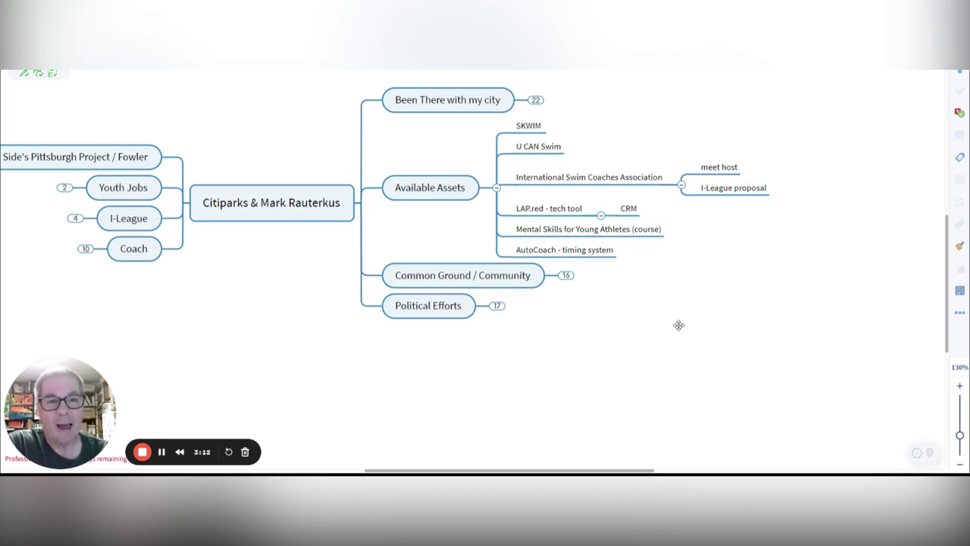
left_click(600, 215)
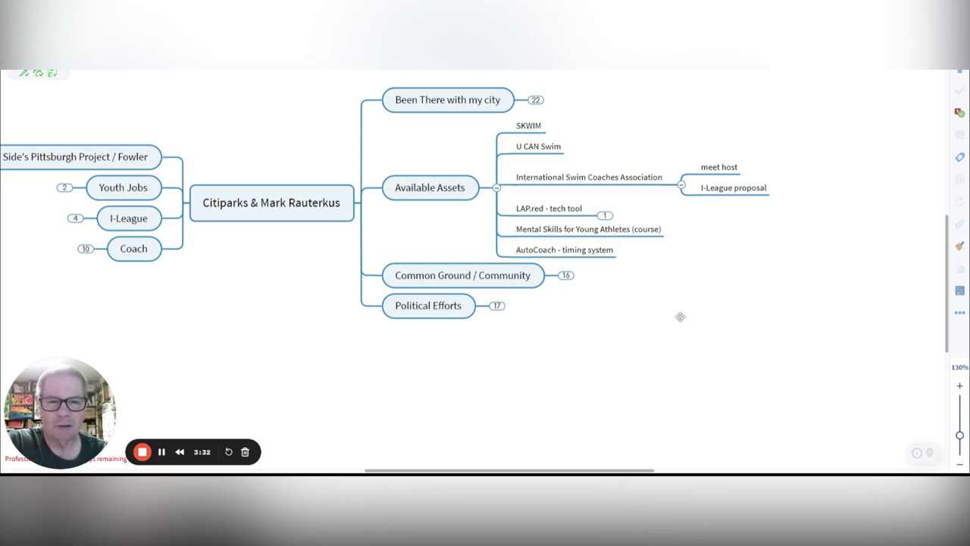
left_click(496, 188)
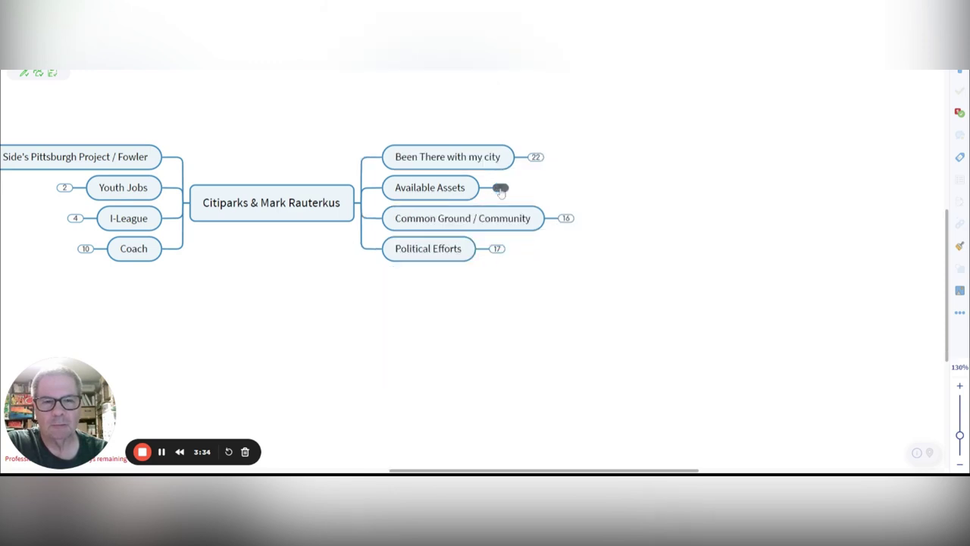
- Show Common Ground / Community's subtopics, including WPIAL, County Parks and Country Club League
left_click(564, 219)
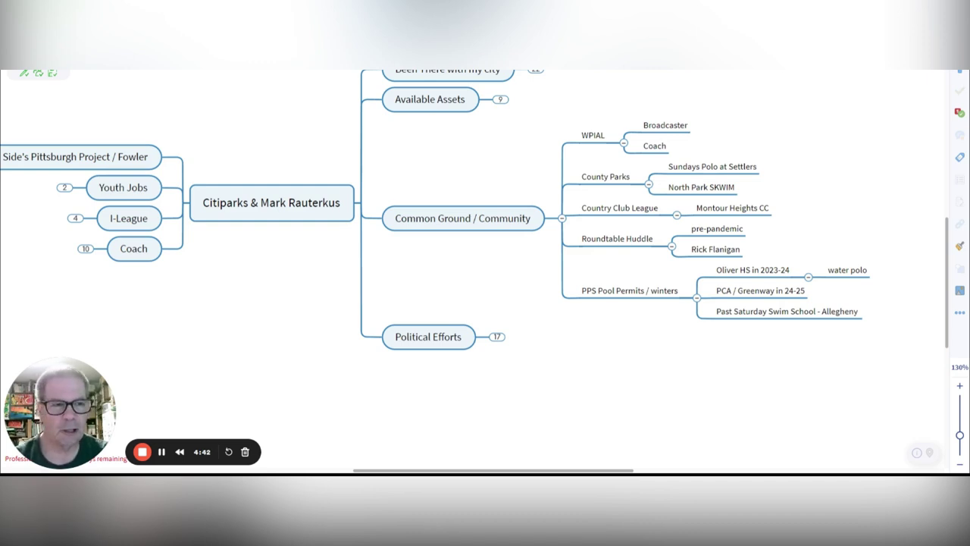
- Fold Common Ground / Community, expand Political Efforts, and collapse Ballot Candidate's subtopics
left_click(561, 219)
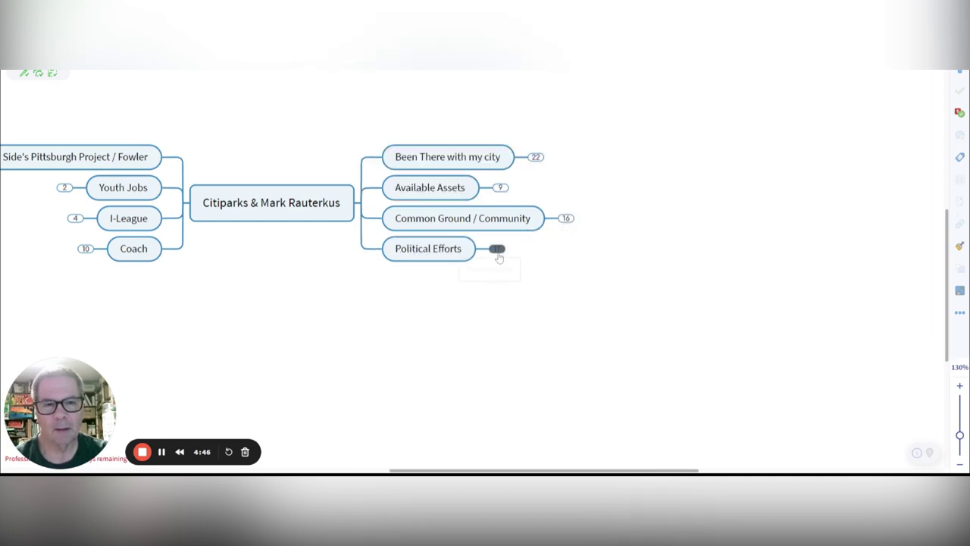
left_click(496, 249)
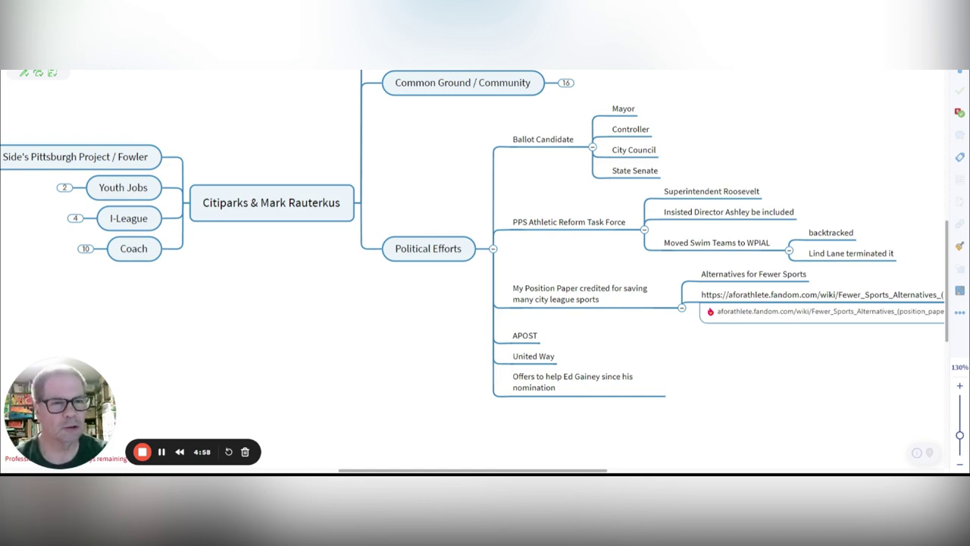
left_click(593, 147)
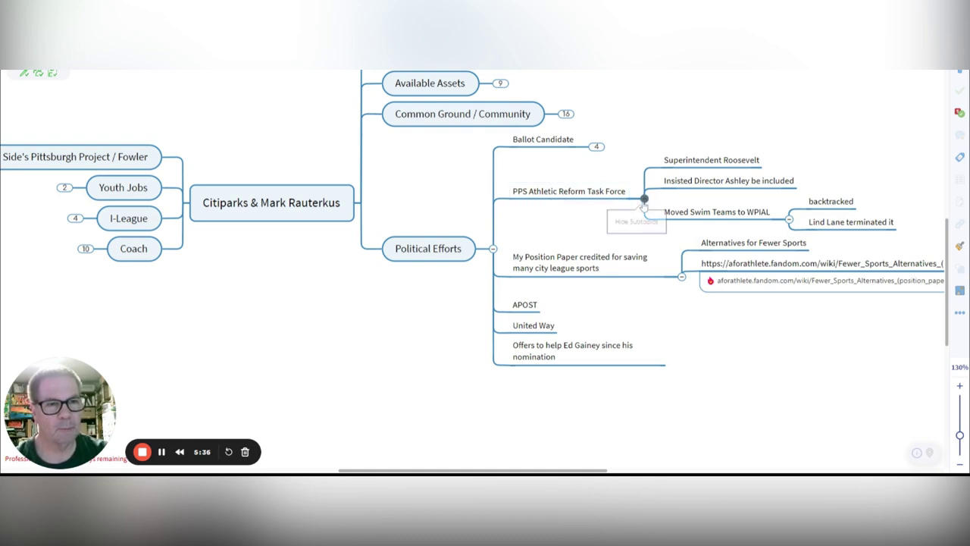
- Collapse PPS Athletic Reform Task Force to a 5 count, then fold Political Efforts
left_click(644, 200)
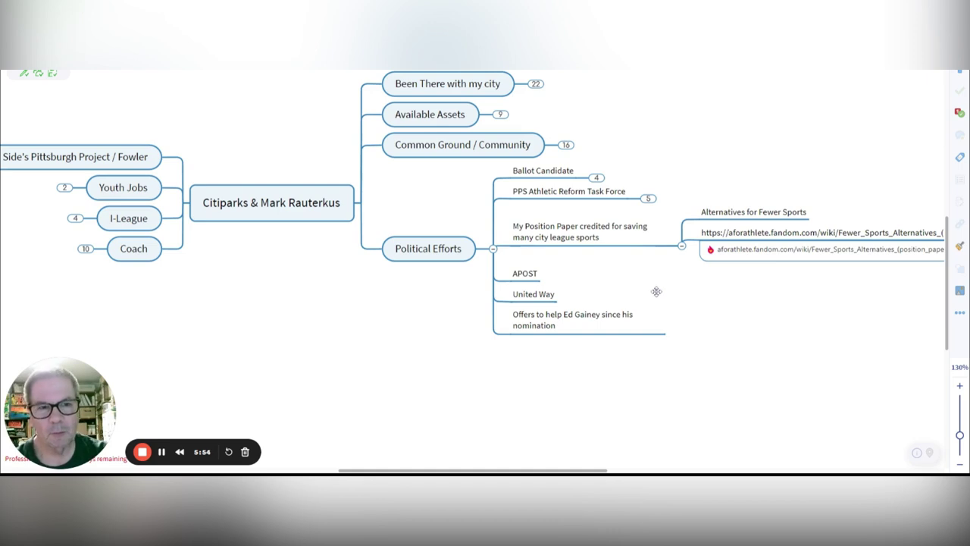
scroll(654, 291, "down", 2)
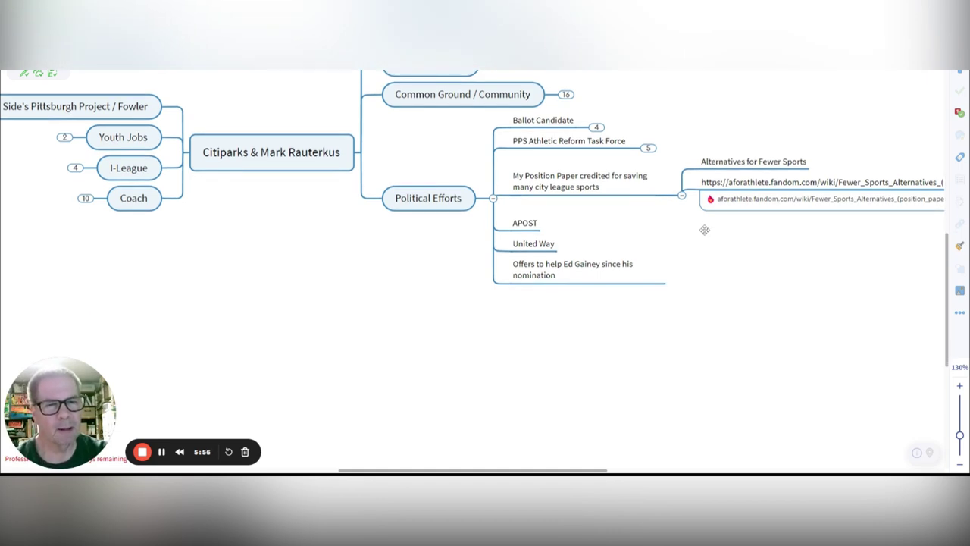
scroll(704, 229, "down", 1)
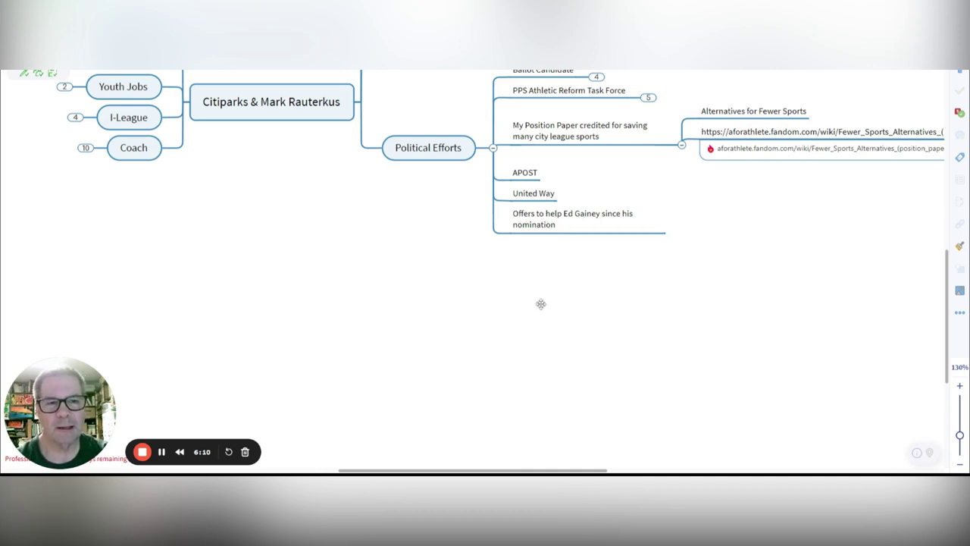
scroll(537, 305, "up", 1)
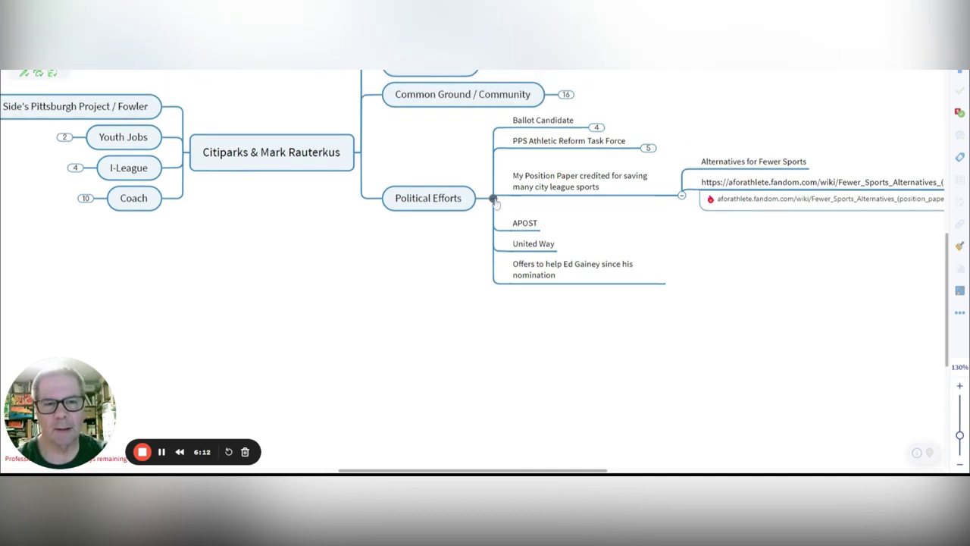
left_click(494, 198)
- Bring the left-side branches into view and expand Pittsburgh Project / Fowler and Youth Jobs
scroll(344, 373, "up", 2)
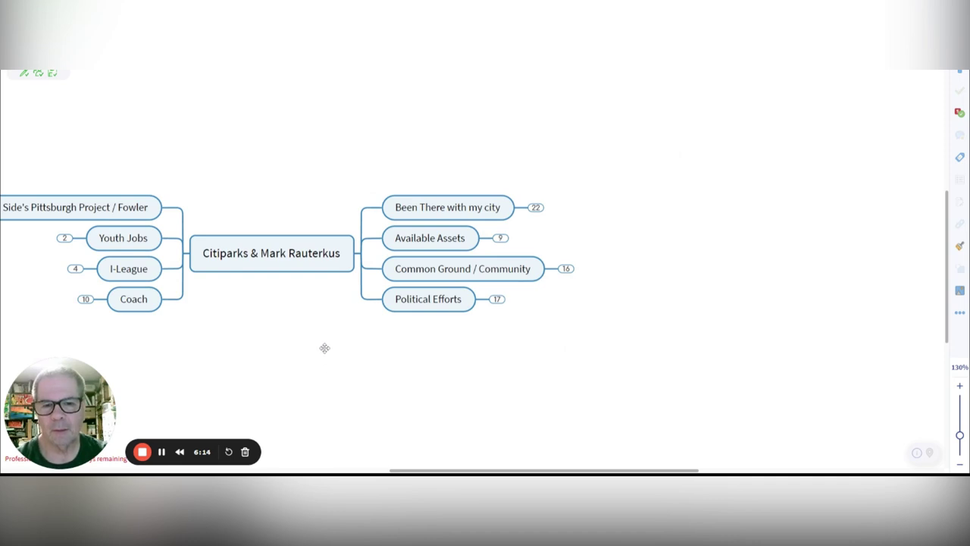
left_click_drag(327, 348, 663, 301)
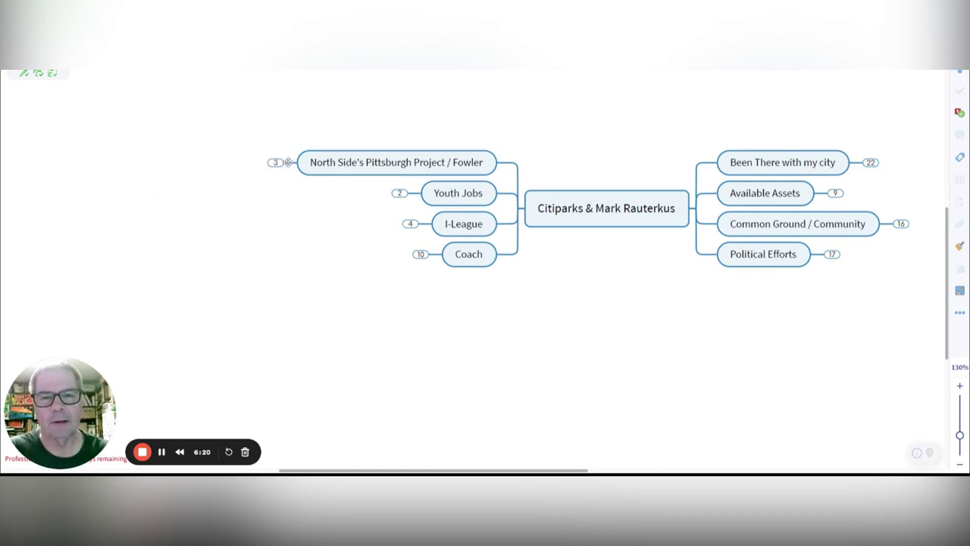
left_click(275, 162)
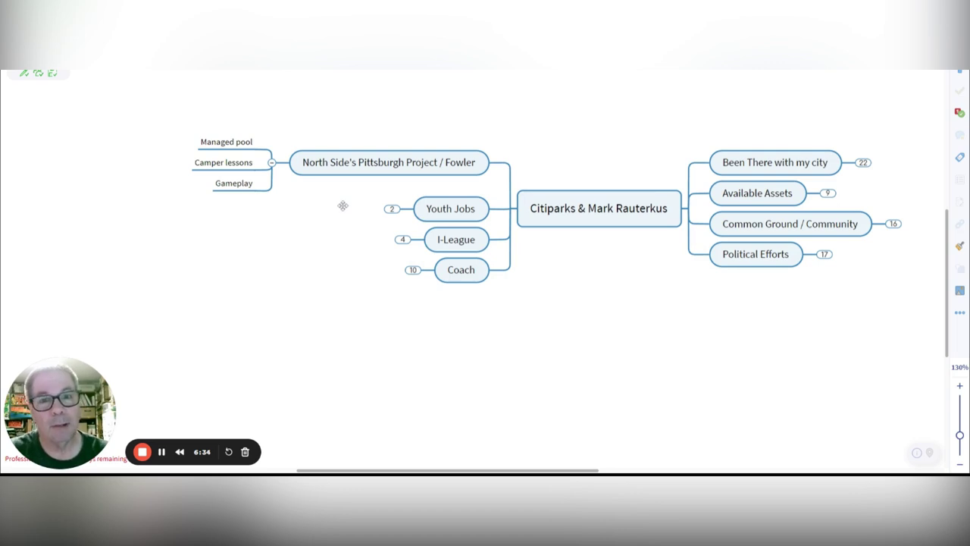
left_click(389, 209)
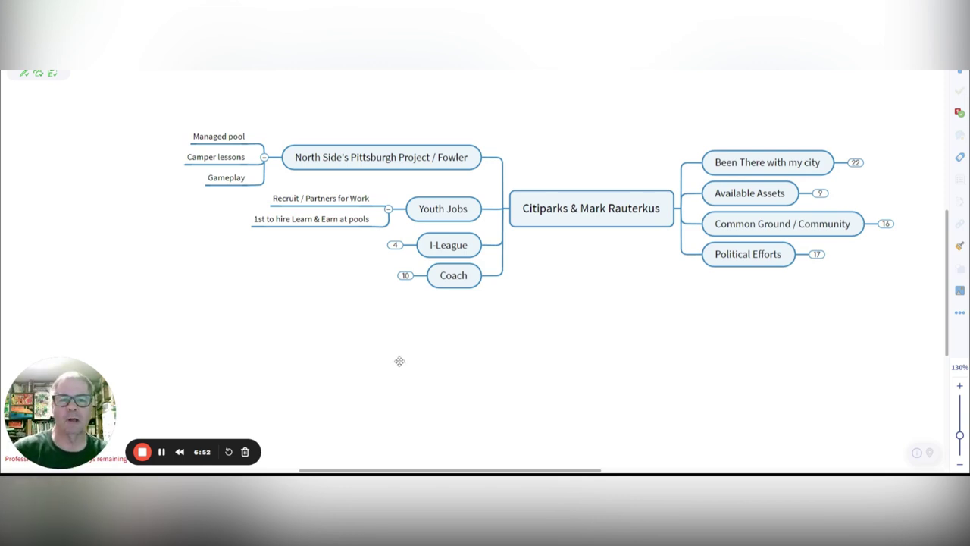
- Expand I-League to show Scholastic Swim, Water Polo & SKWIM and Lifeguard Training
left_click(395, 244)
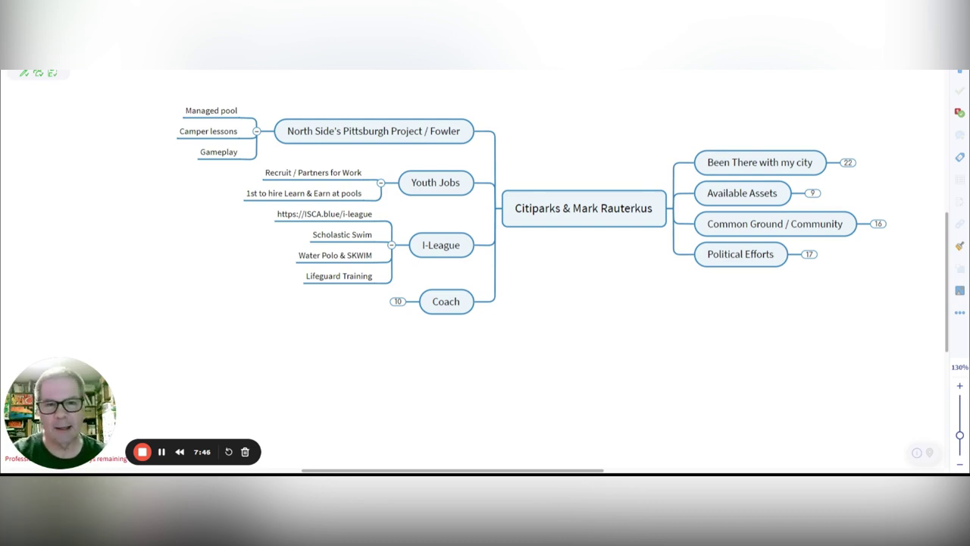
left_click(391, 246)
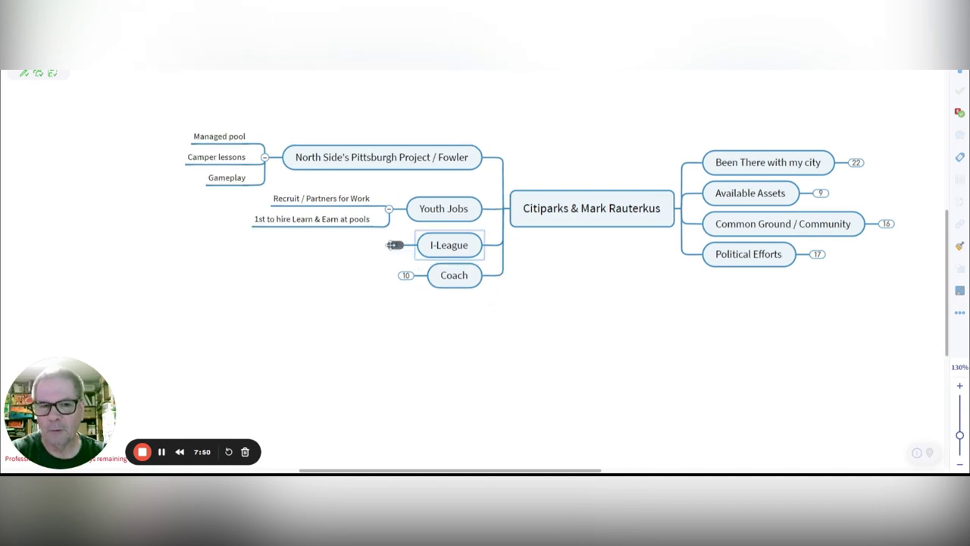
- Expand Coach's 10 subtopics and shift the map slightly left to view its schools and teams
left_click(407, 278)
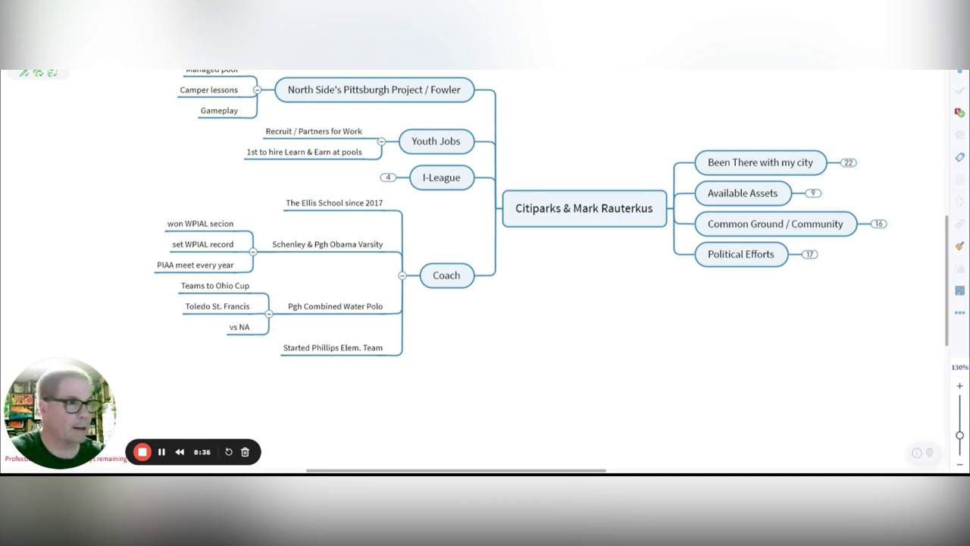
scroll(468, 380, "down", 1)
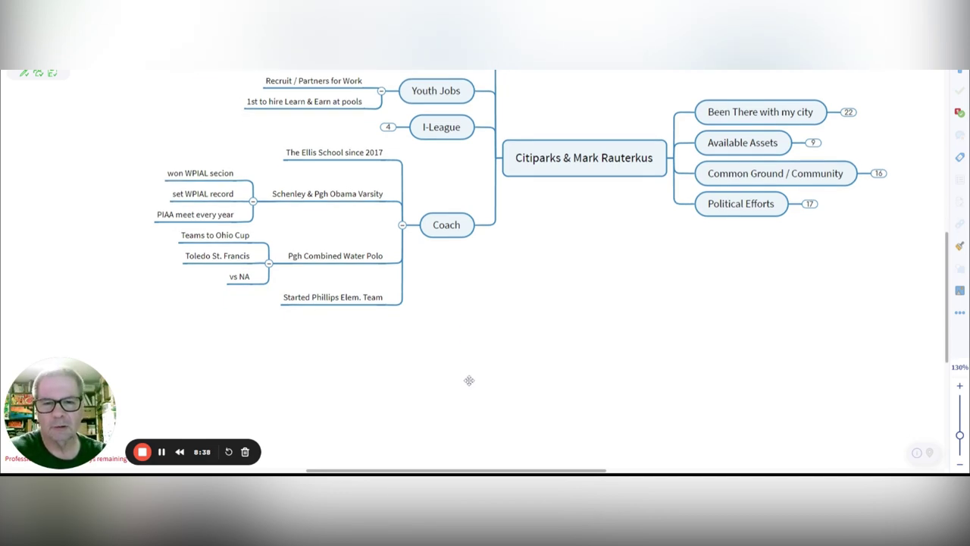
scroll(469, 381, "up", 1)
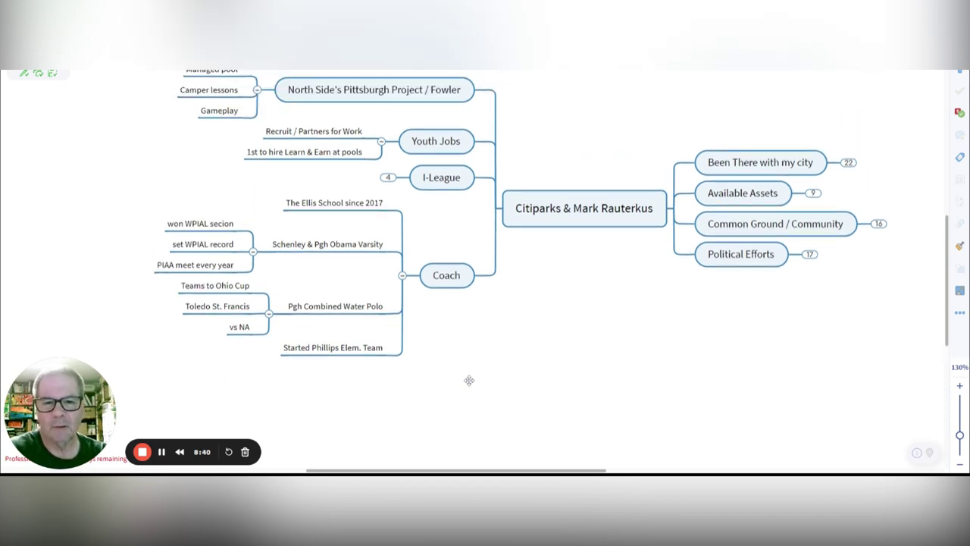
scroll(468, 379, "up", 1)
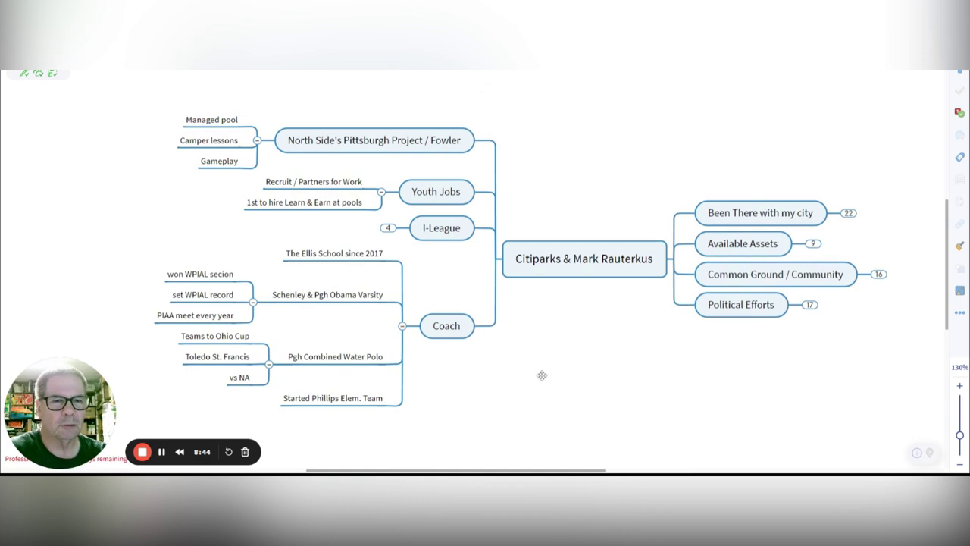
left_click_drag(597, 361, 550, 357)
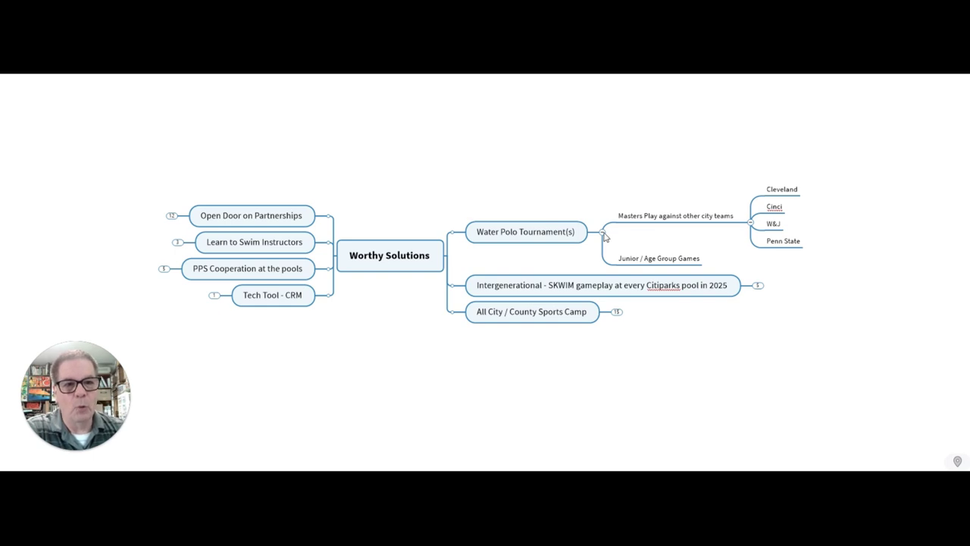
- Select the Water Polo Tournament(s) topic to show Masters Play and Junior / Age Group Games
left_click(558, 241)
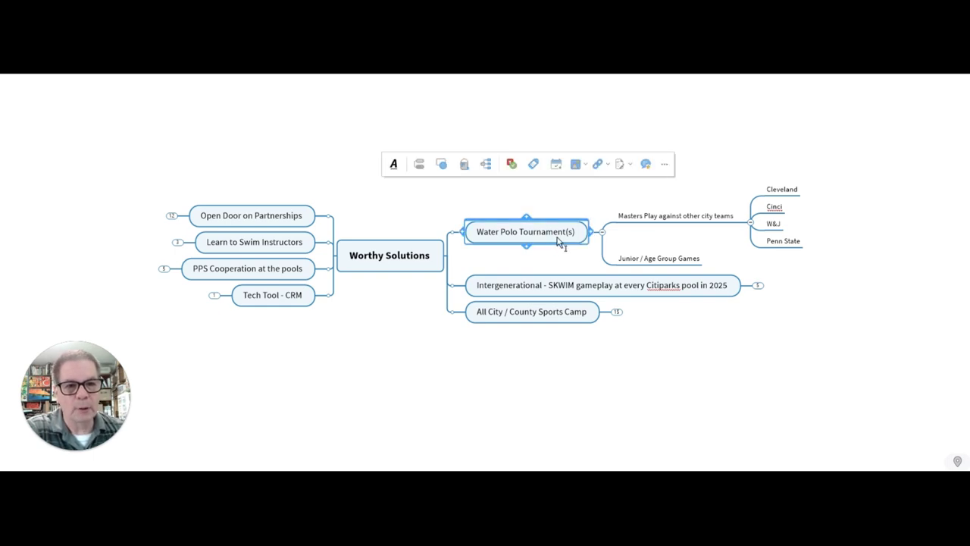
- Fold Water Polo Tournament(s), then expand and review Intergenerational's five subtopics before folding it again
left_click(603, 231)
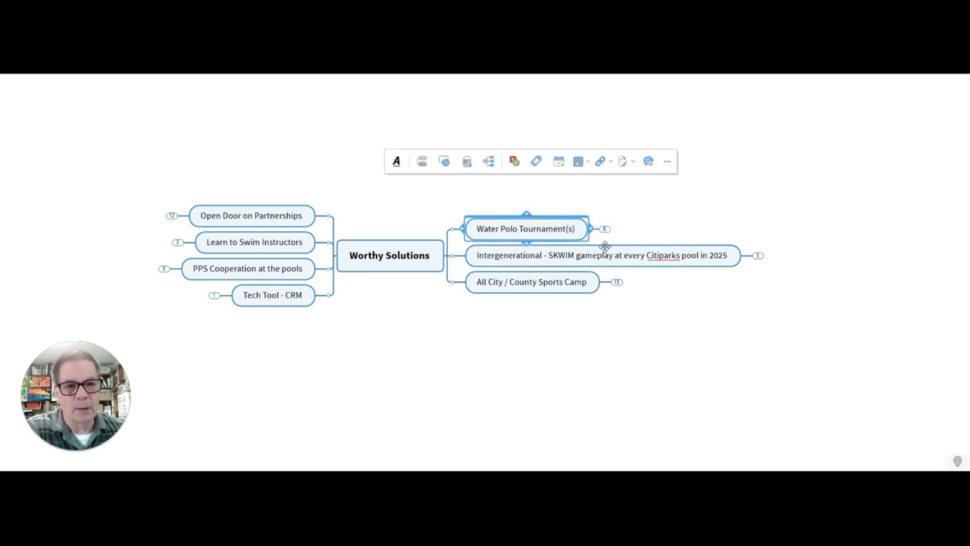
left_click(676, 265)
left_click(758, 256)
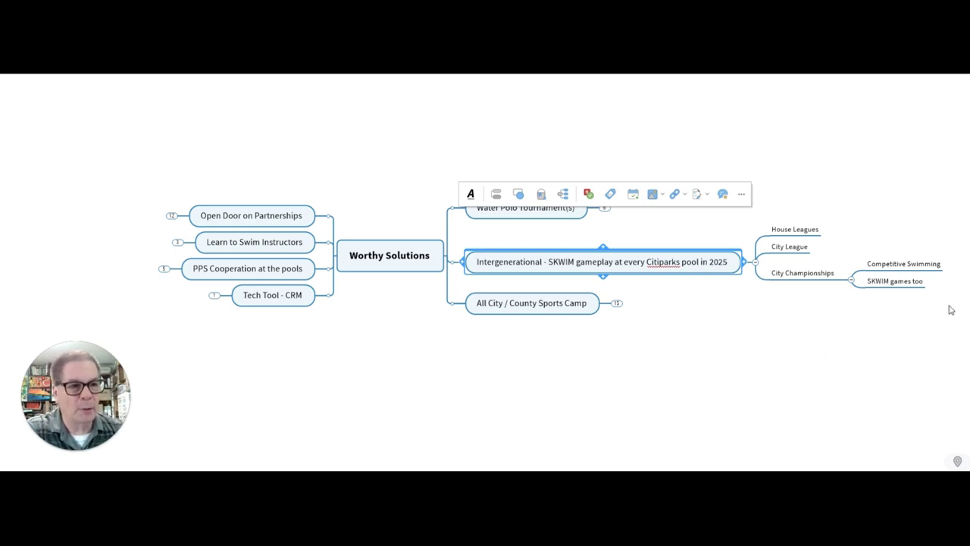
left_click(754, 264)
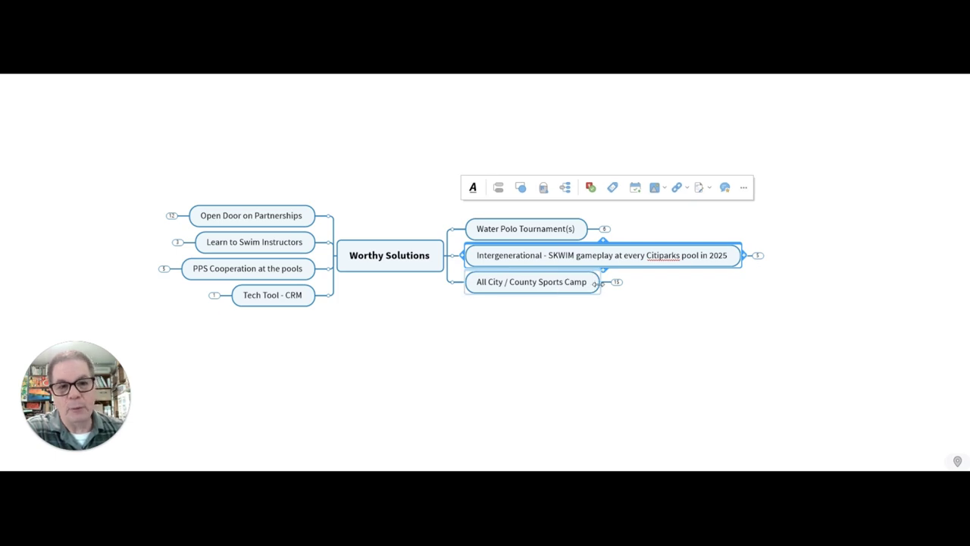
- Expand All City / County Sports Camp to show its 15 subtopics, including Sports Lecture Series and I-League
left_click(617, 282)
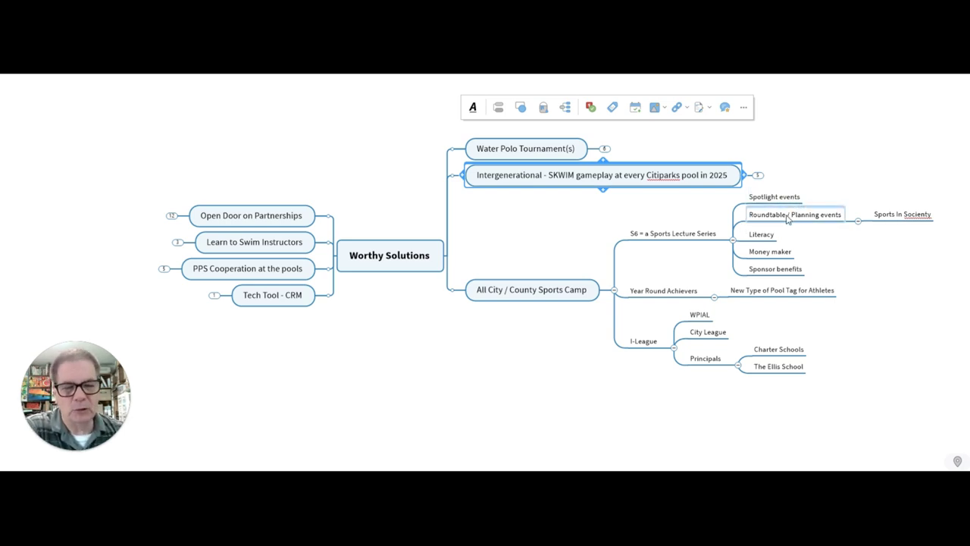
- Correct 'Socienty' to 'society' in the Sports In Society topic, then select Tech Tool - CRM
left_click(917, 215)
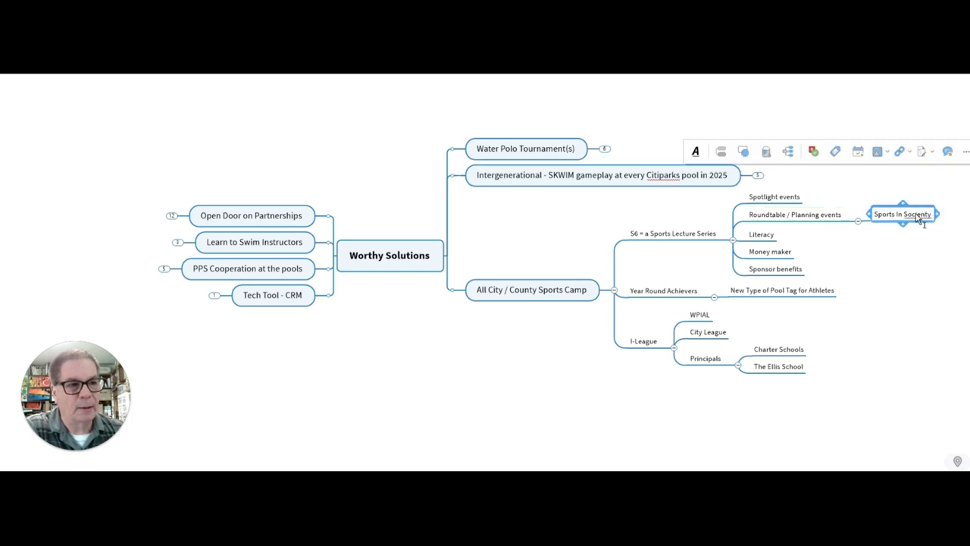
double_click(922, 215)
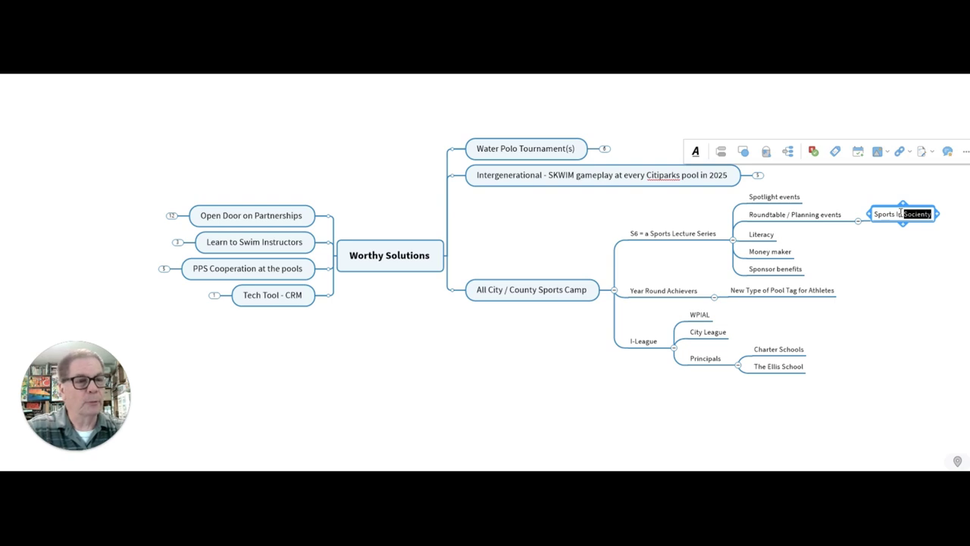
type("society")
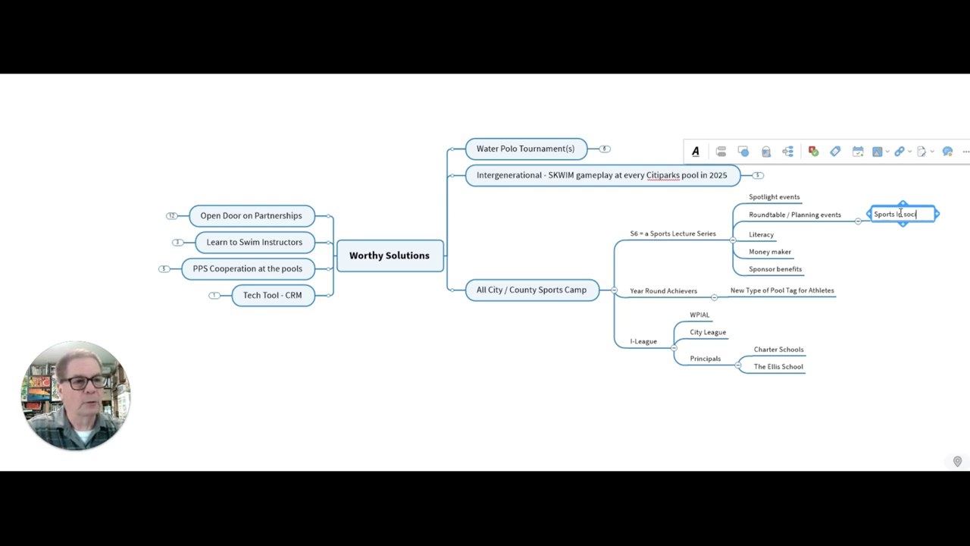
left_click(853, 250)
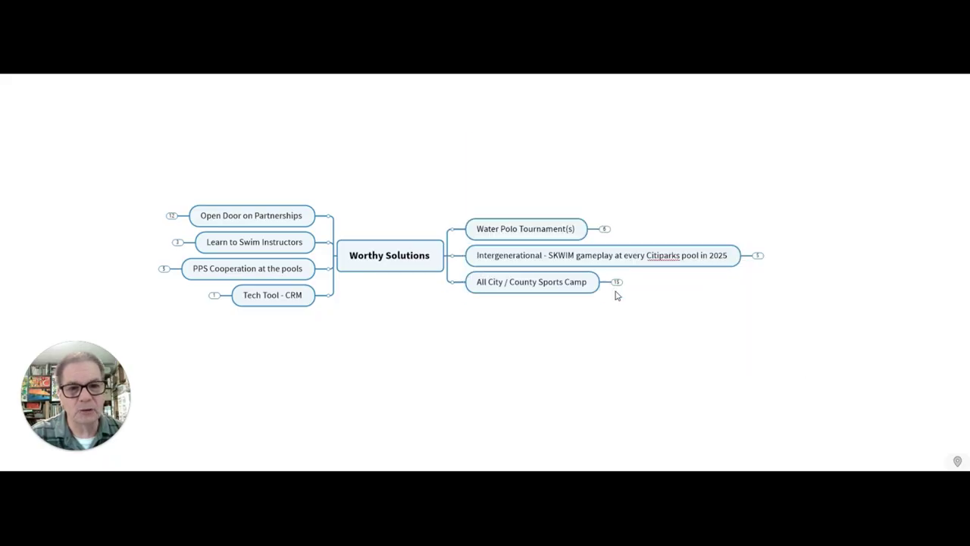
left_click(328, 297)
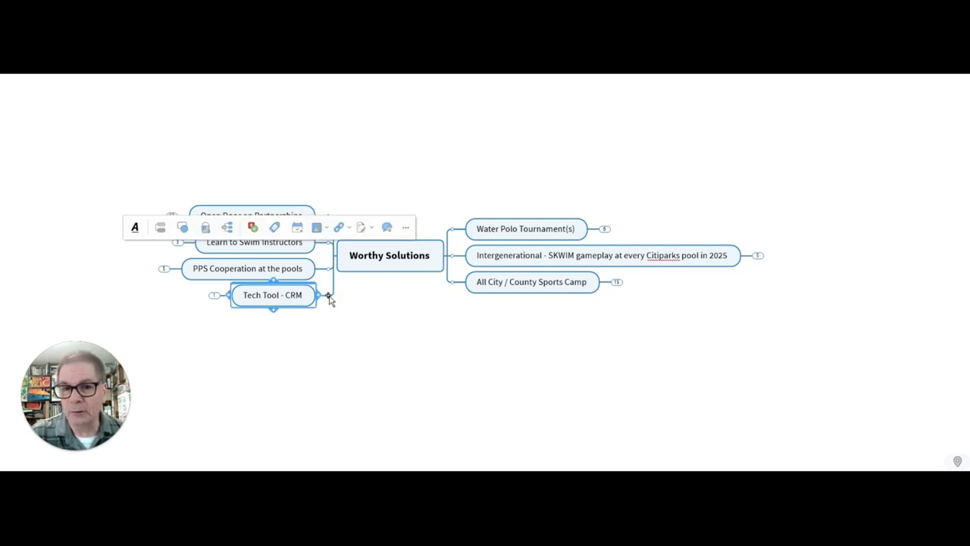
- Add a new subtopic under Tech Tool - CRM, fold that branch, and expand PPS Cooperation at the pools
left_click(230, 296)
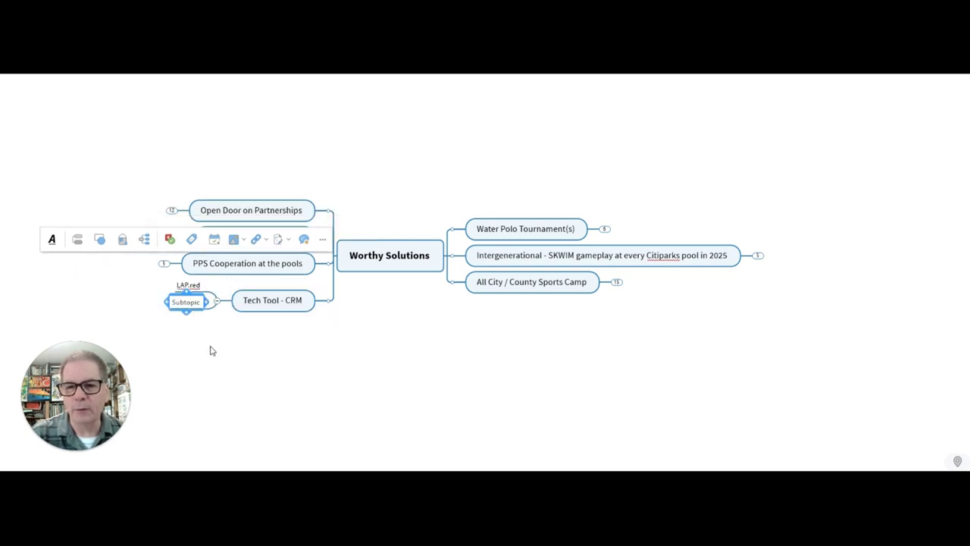
double_click(196, 303)
key("BackSpace")
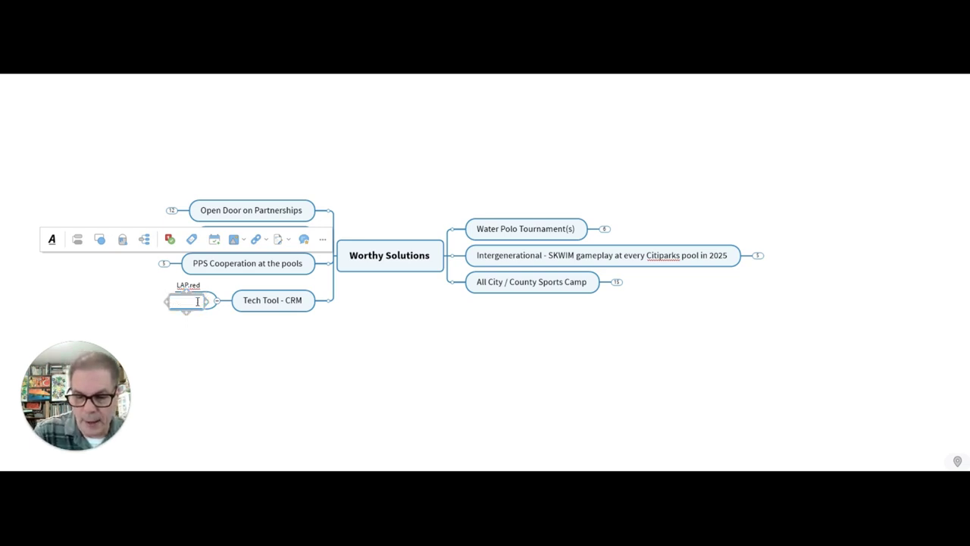
key("super+x")
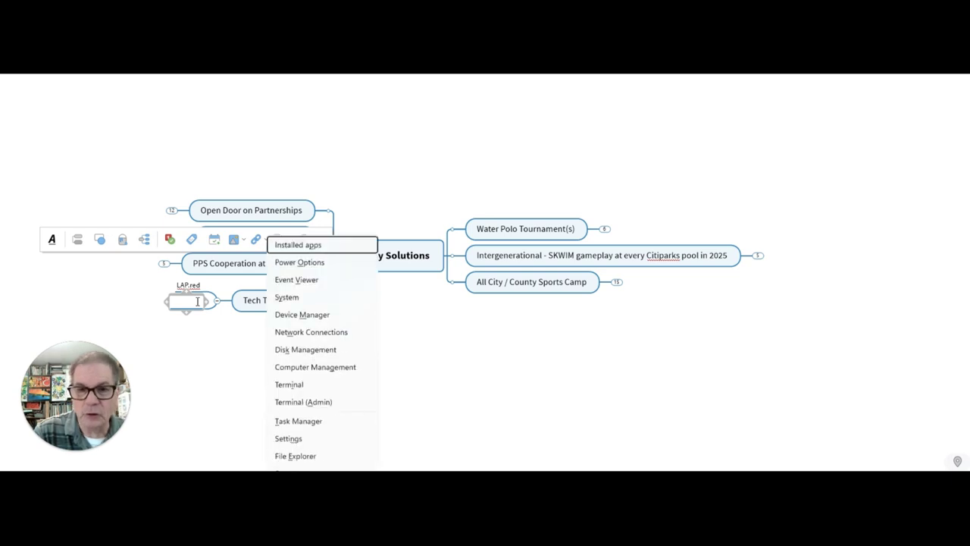
left_click(220, 349)
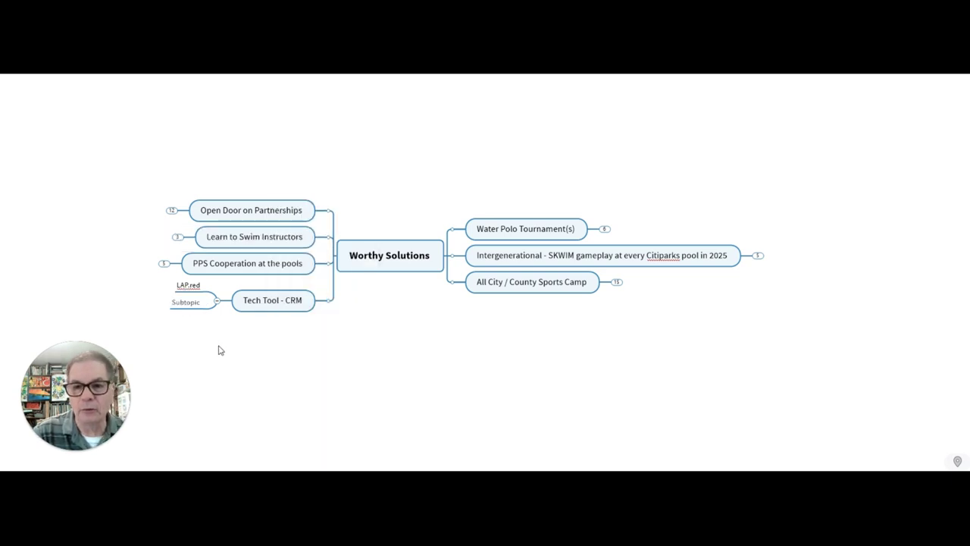
left_click(217, 302)
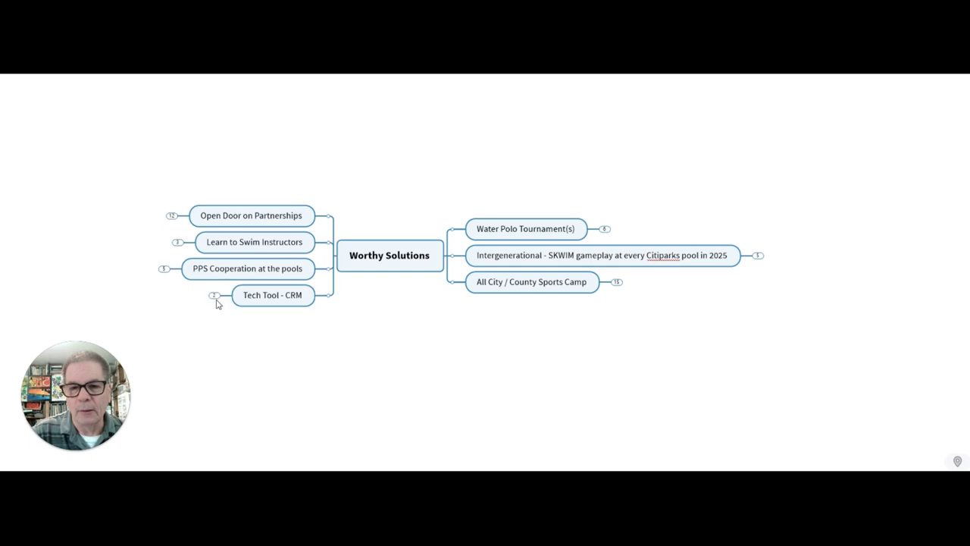
left_click(164, 269)
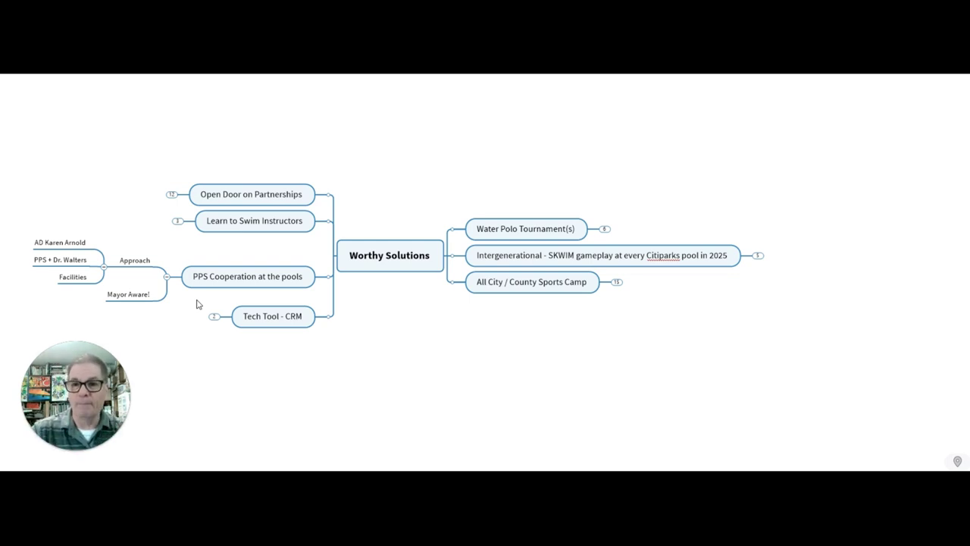
left_click(167, 278)
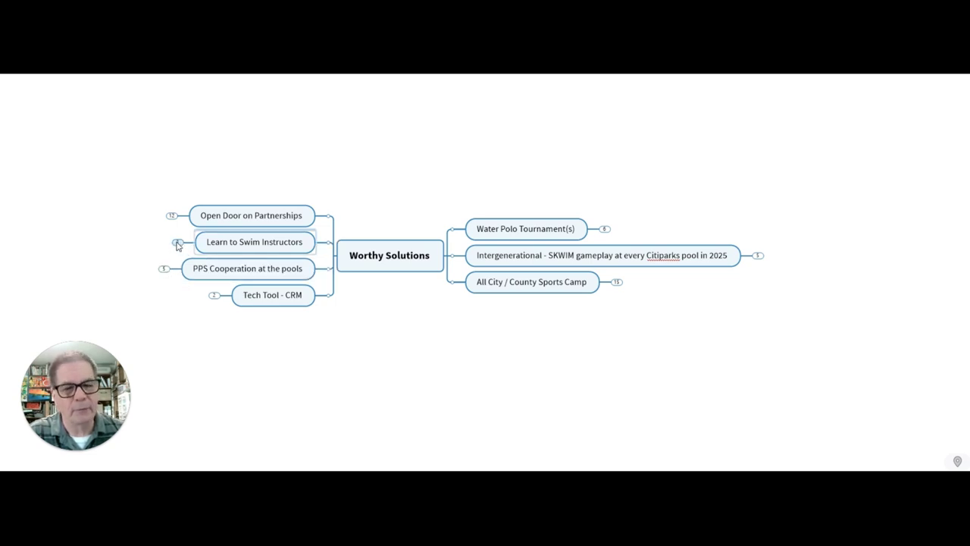
left_click(177, 243)
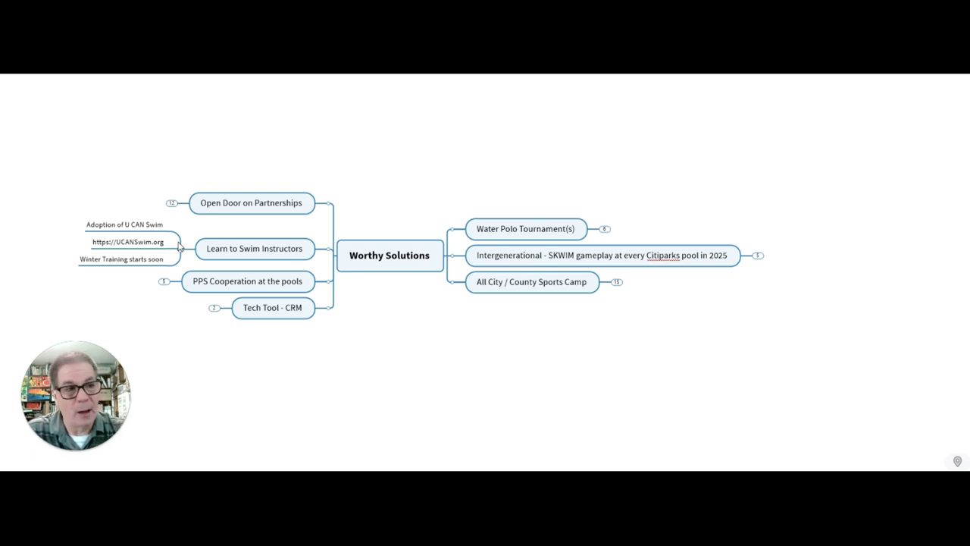
- Expand Open Door on Partnerships to show UPMC, Dollar Bank, Marathon and I-League
left_click(171, 203)
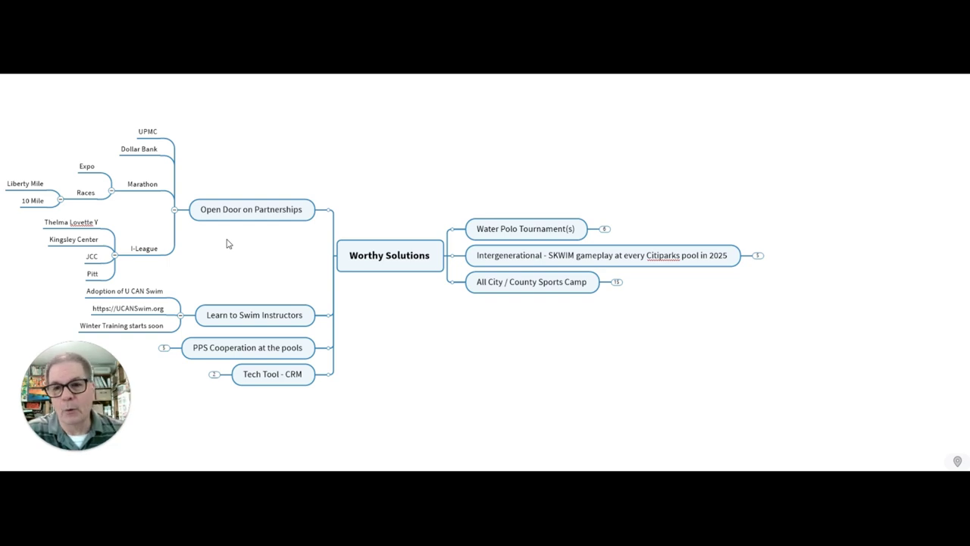
- Fold the Learn to Swim Instructors branch
left_click(180, 315)
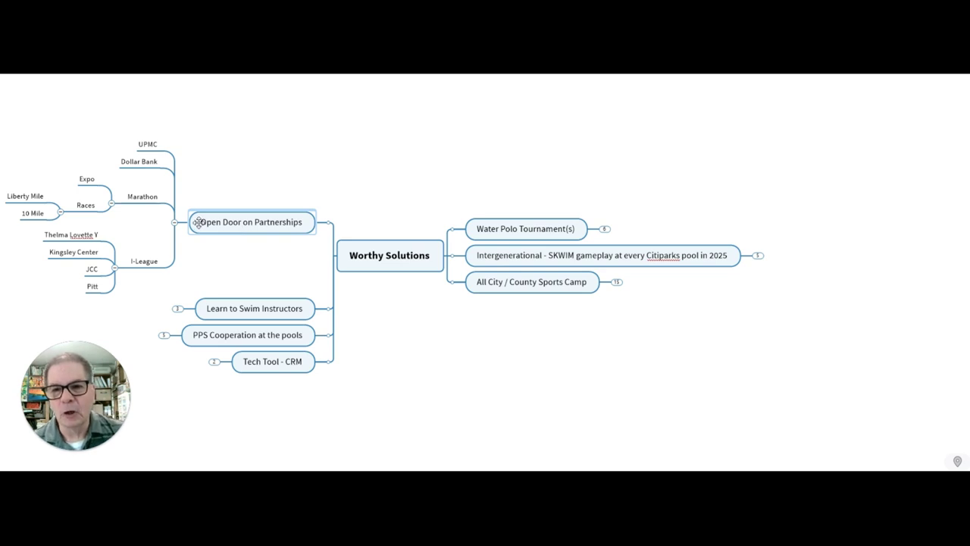
left_click(174, 225)
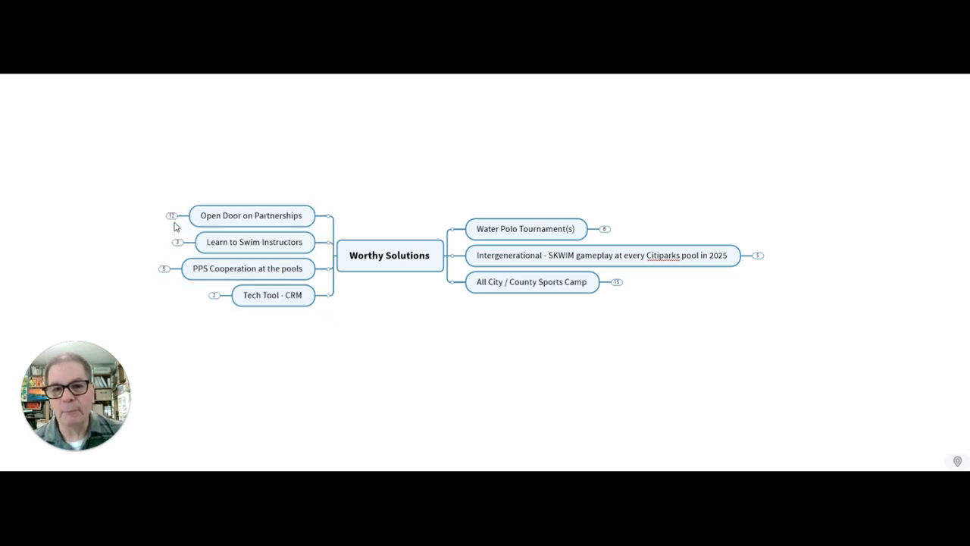